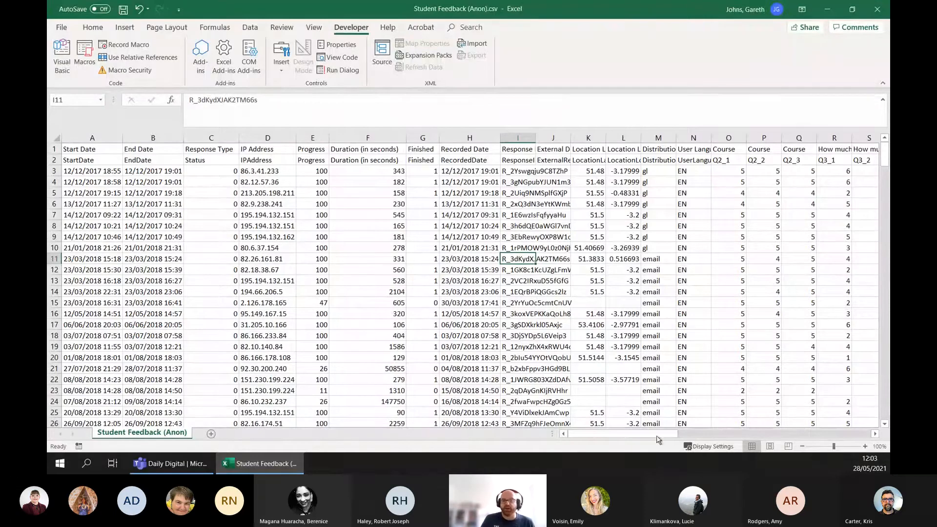
pyautogui.moveTo(658, 436); pyautogui.dragTo(678, 437)
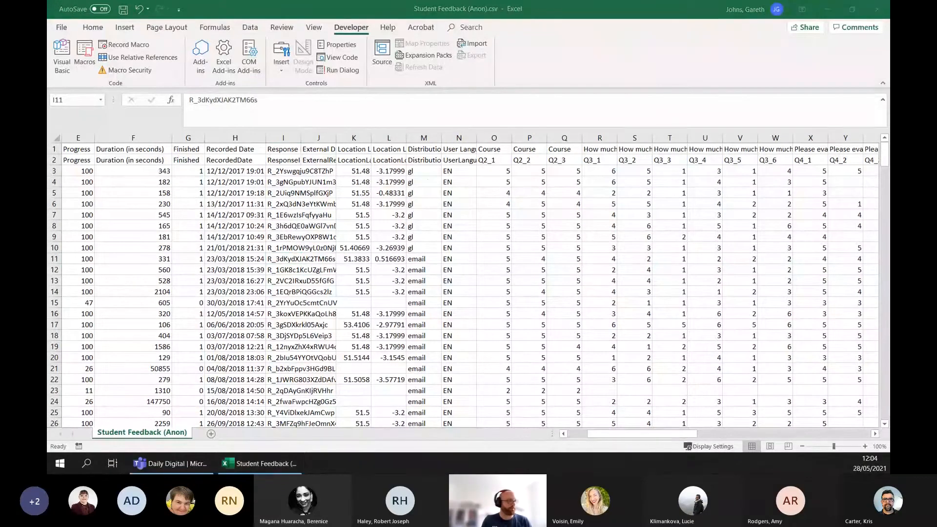
pyautogui.click(493, 160)
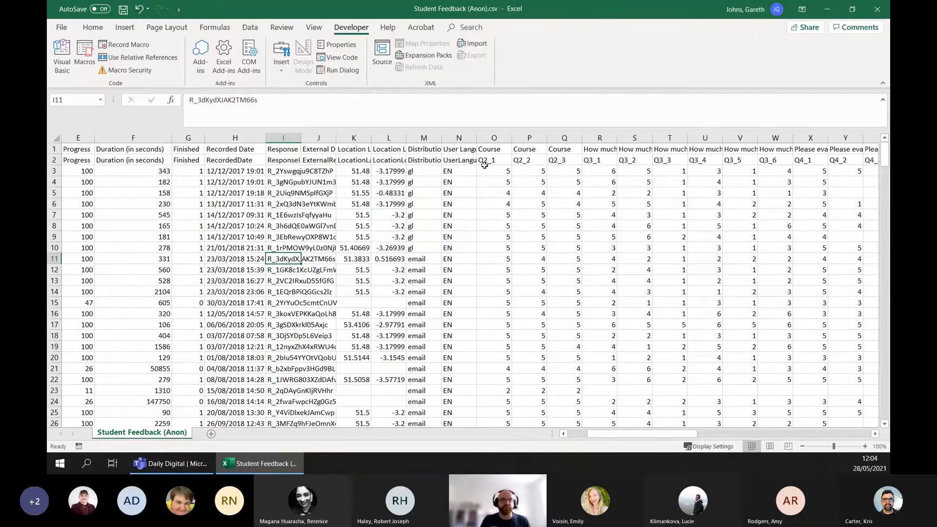
# - Start saving a copy of the CSV file in the same folder, named "Student Feedback (Anon) - for DD"
pyautogui.click(62, 28)
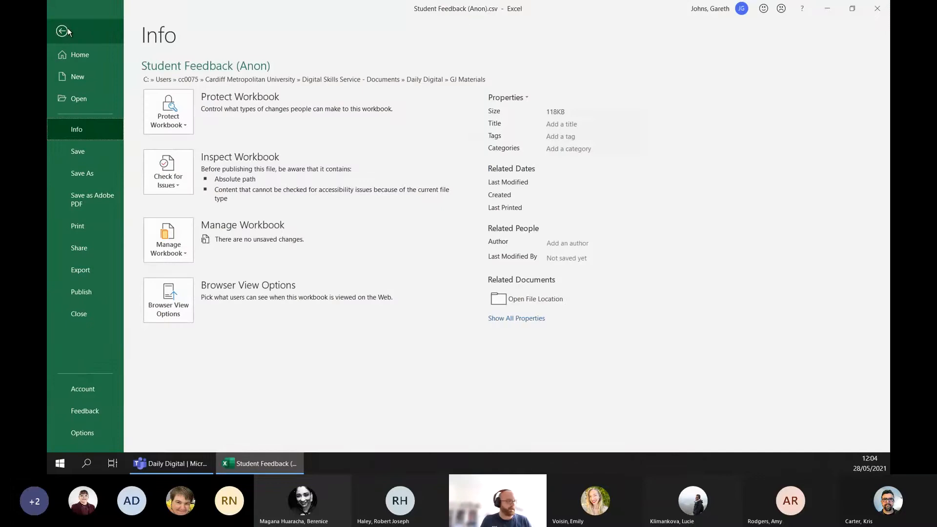
pyautogui.click(93, 172)
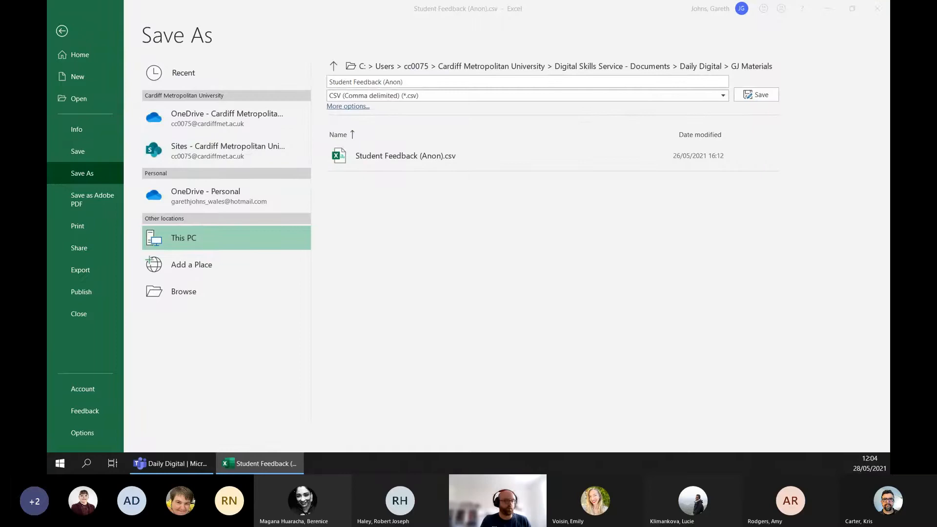
pyautogui.click(162, 466)
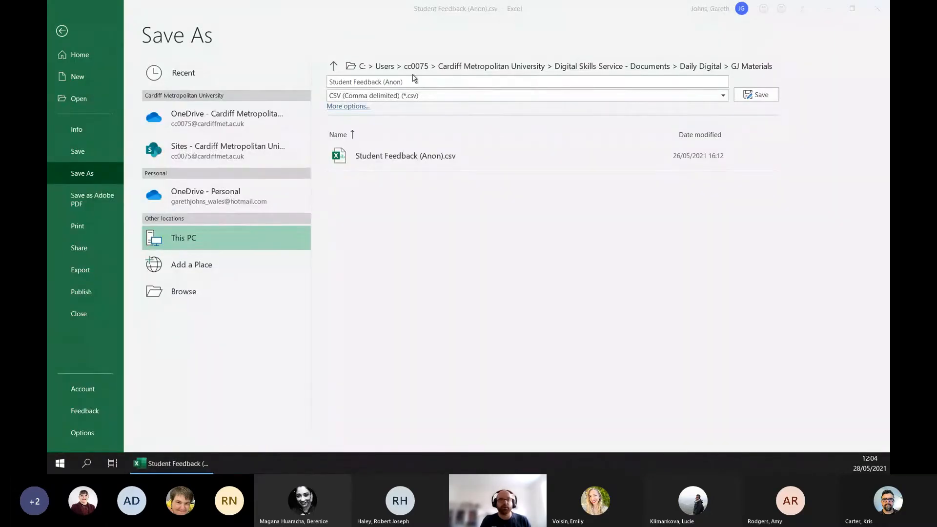
pyautogui.click(431, 82)
pyautogui.click(442, 81)
pyautogui.click(450, 79)
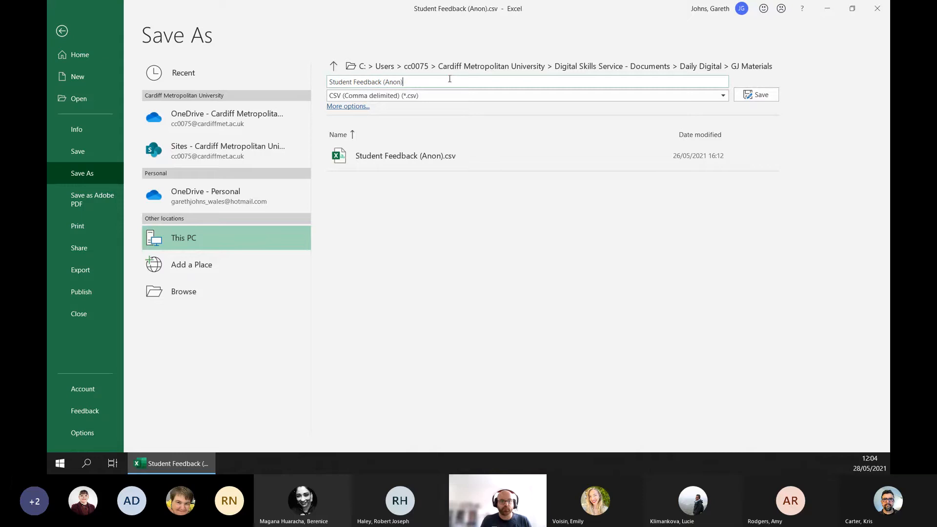
pyautogui.write('- for DD')
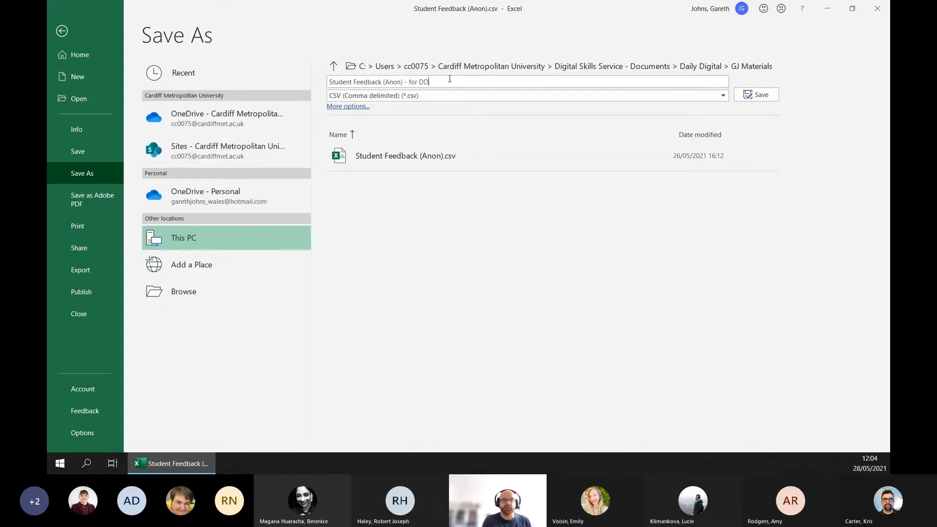
# - Set the file type to Excel Macro-Enabled Workbook (*.xlsm) and save it as "Student Feedback (Anon) - for DD2"
pyautogui.click(410, 96)
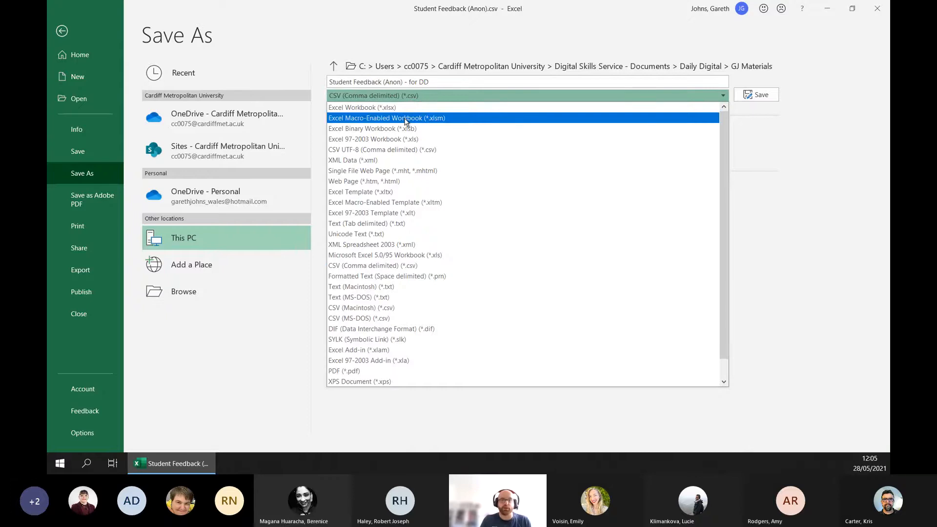
pyautogui.click(405, 118)
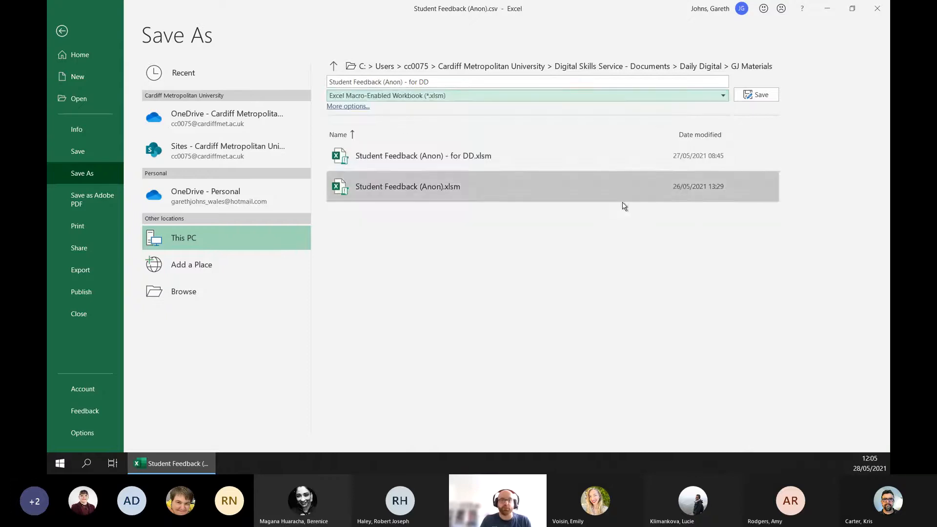
pyautogui.click(476, 81)
pyautogui.write('2')
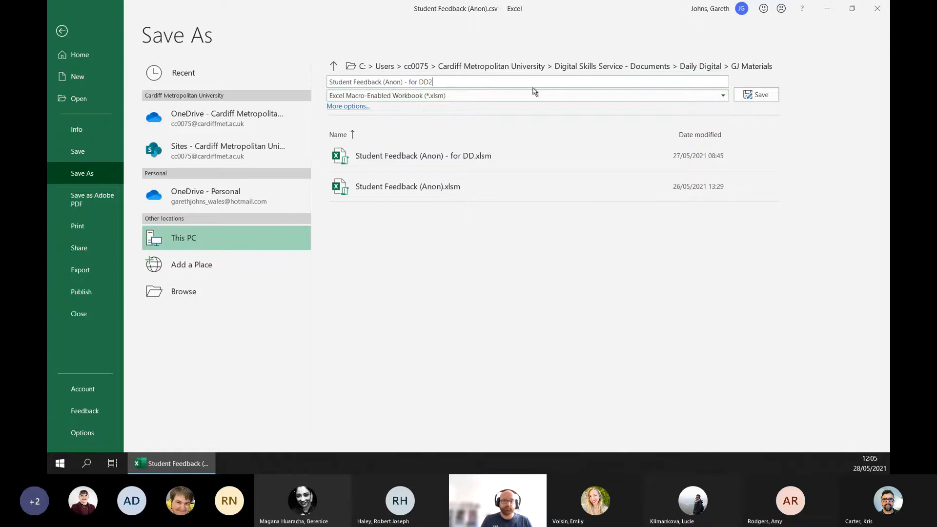
pyautogui.click(752, 94)
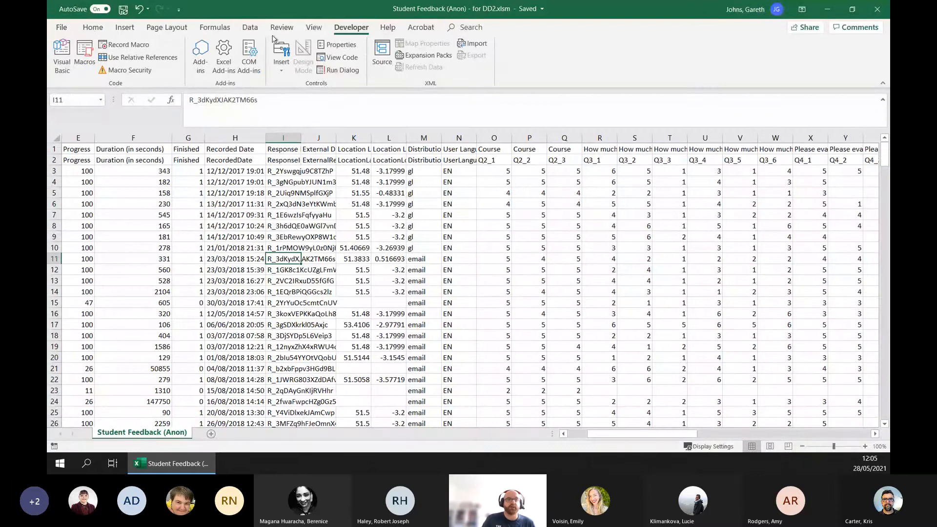
# - Check in the ribbon customization options that the Developer tab is enabled
pyautogui.click(61, 27)
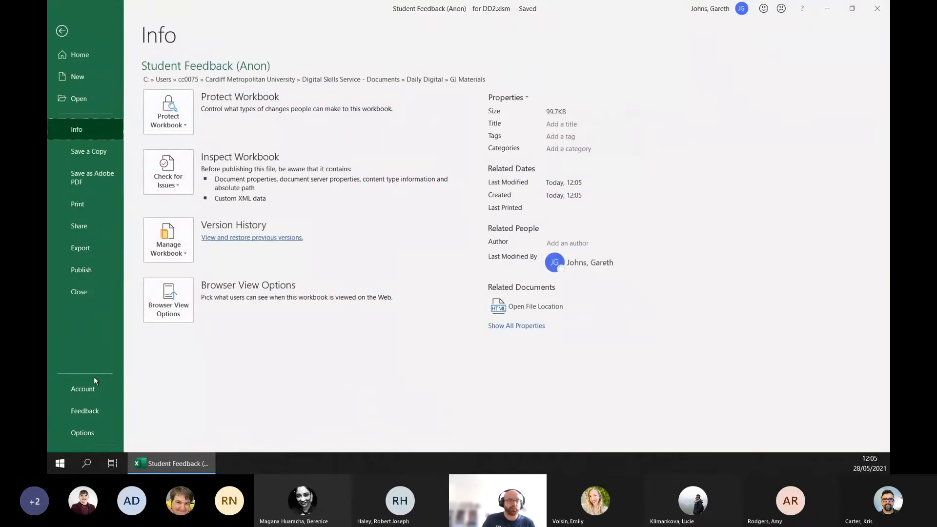
pyautogui.click(82, 432)
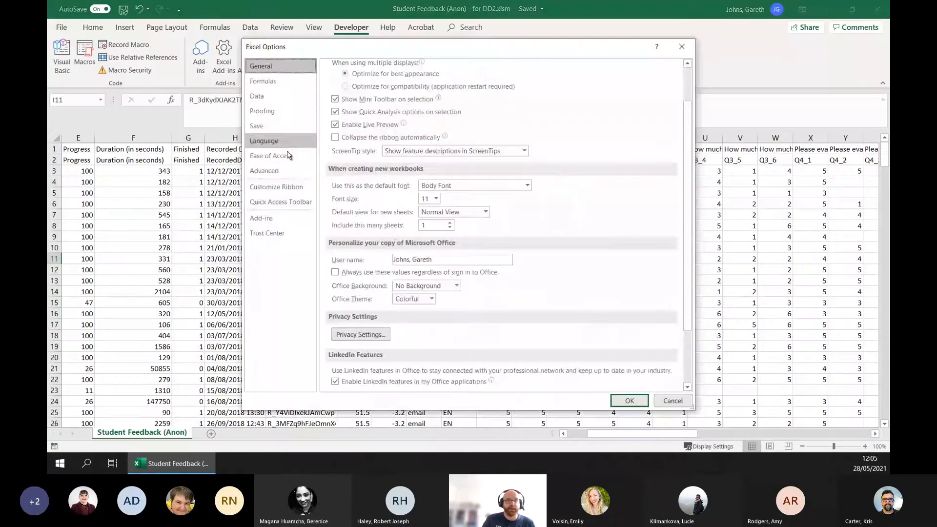
pyautogui.click(292, 190)
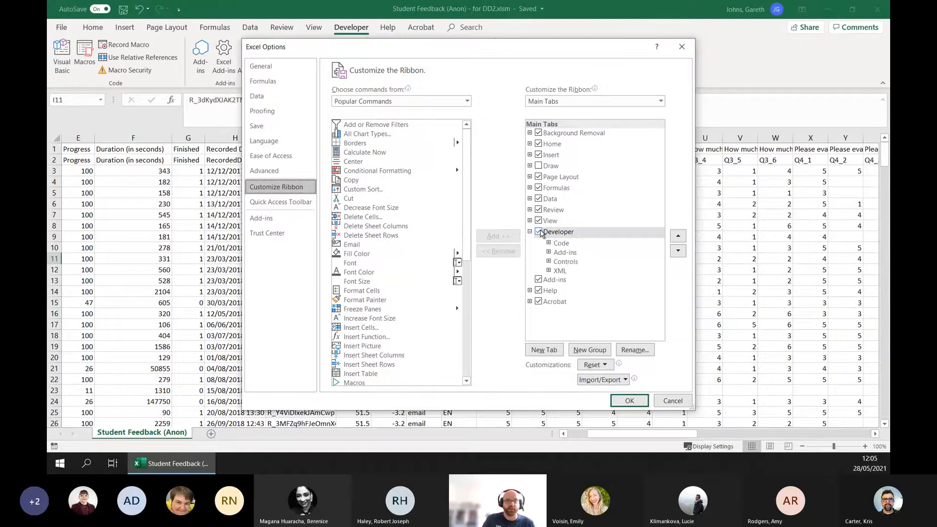
pyautogui.click(630, 401)
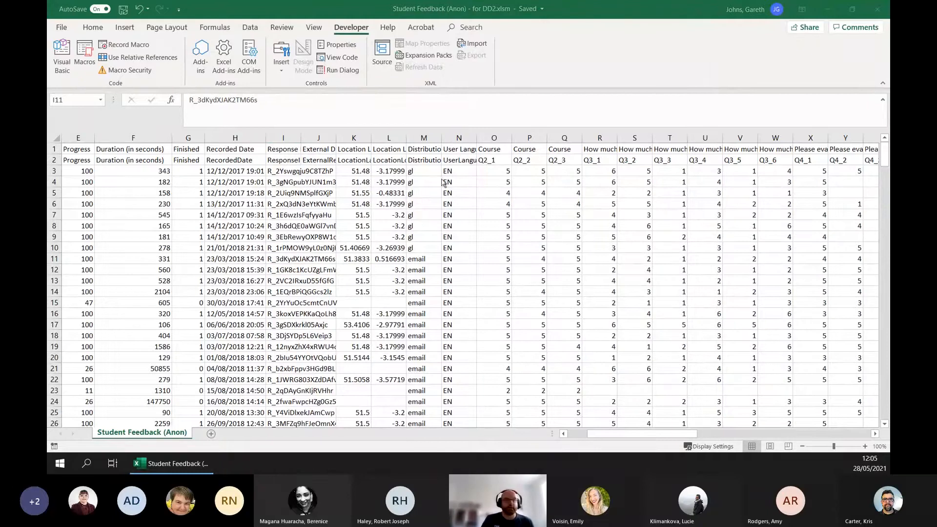
# - Select the Q2_1 header in cell O2 and turn on Use Relative References for macro recording
pyautogui.click(496, 160)
pyautogui.click(496, 160)
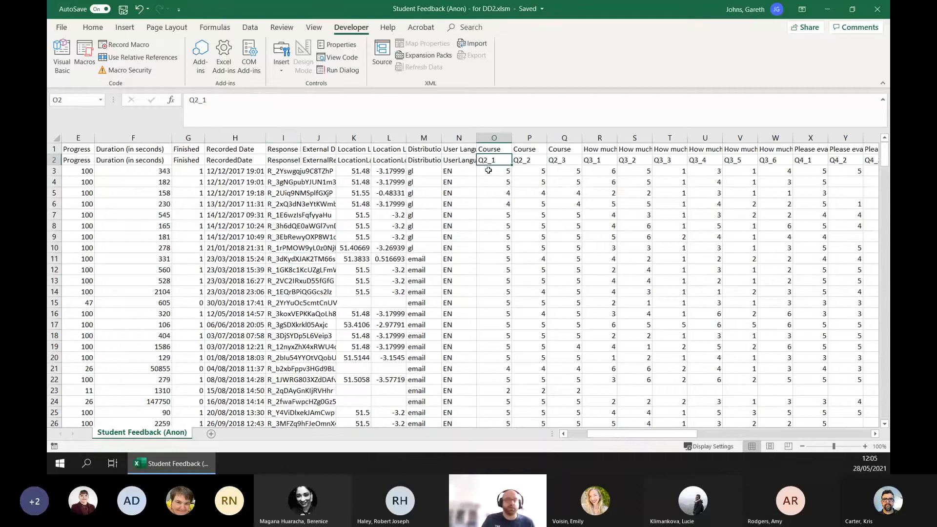
pyautogui.click(138, 59)
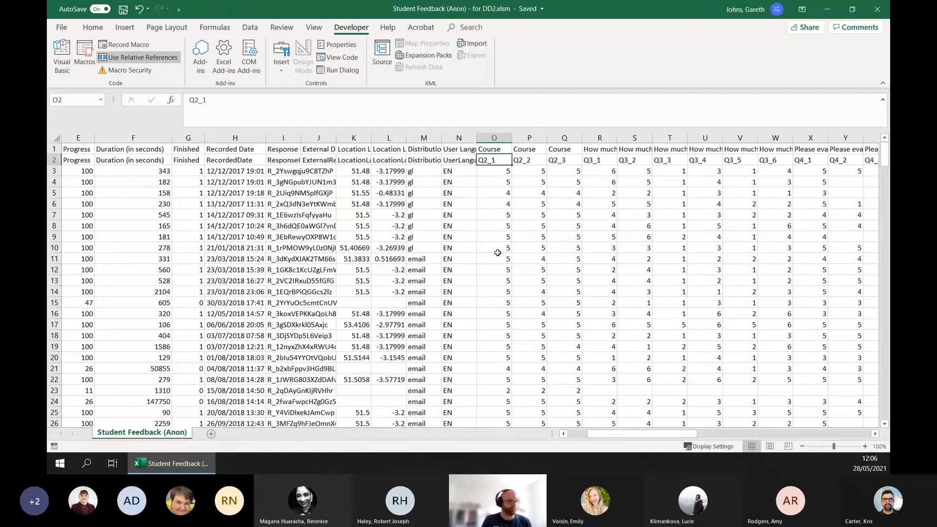
# - Start recording a macro named CreateHistogramChart, stored in This Workbook
pyautogui.click(125, 45)
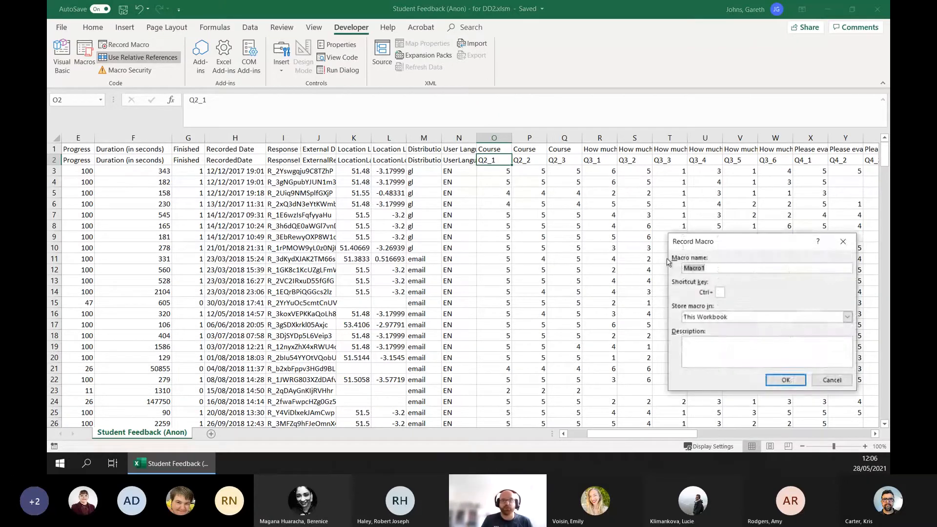
pyautogui.moveTo(693, 242); pyautogui.dragTo(307, 101)
pyautogui.write('CreateHistog')
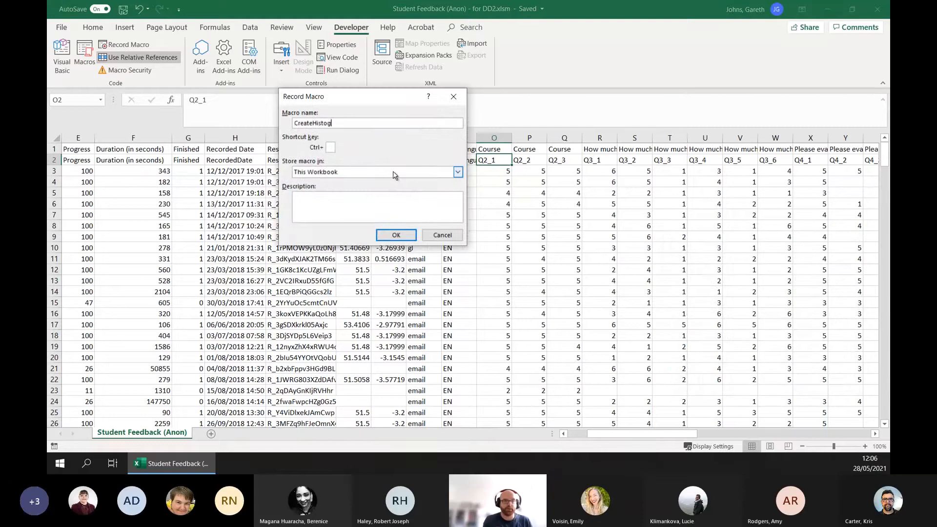
pyautogui.write('ramChart')
pyautogui.click(330, 173)
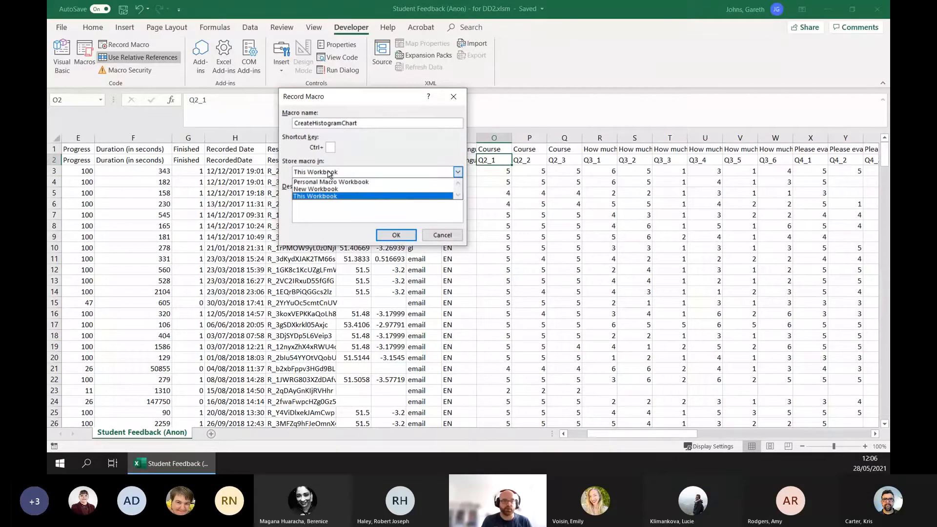
pyautogui.click(329, 172)
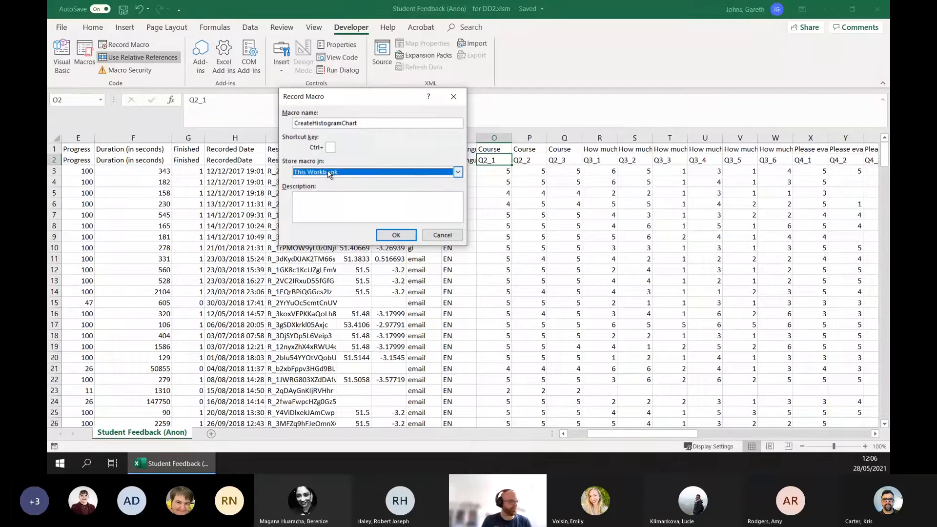
pyautogui.click(397, 234)
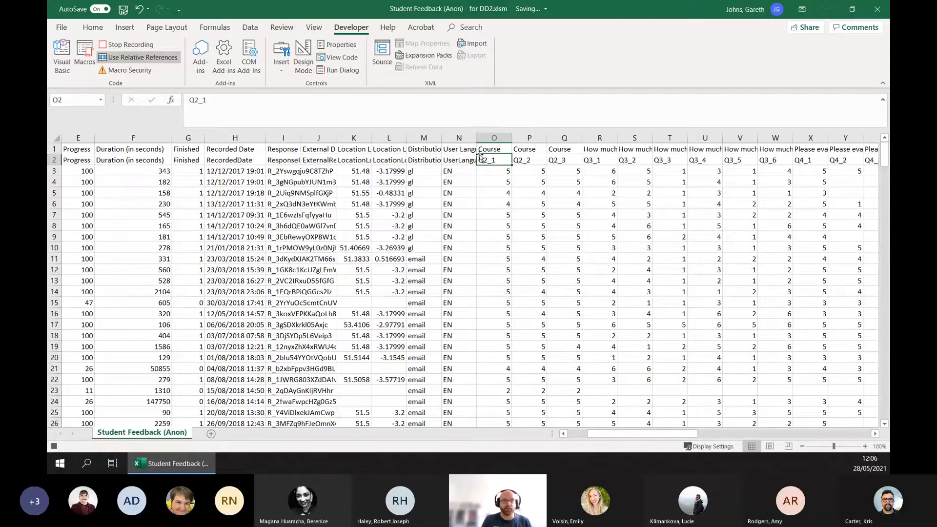
# - Select the Q2_1 data from O2 down to row 278 and insert a Histogram chart from it
pyautogui.moveTo(486, 159); pyautogui.dragTo(493, 403)
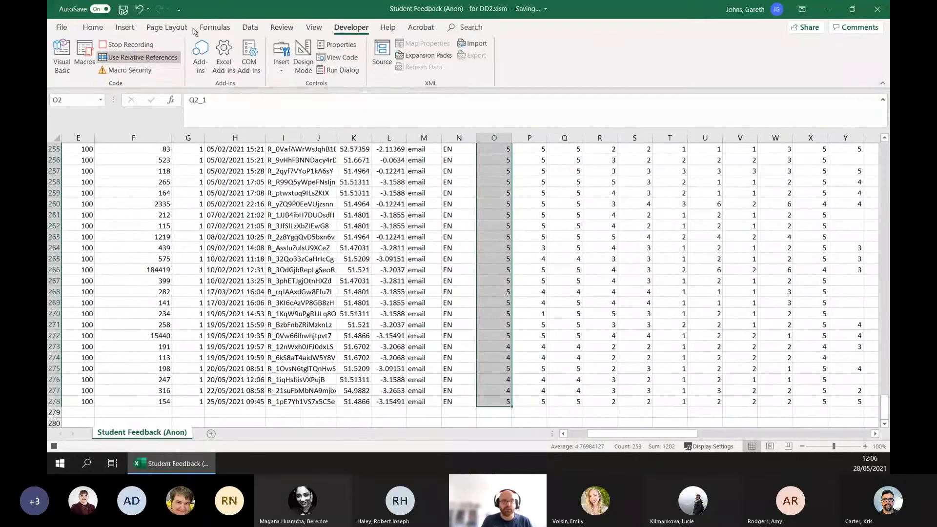
pyautogui.click(125, 27)
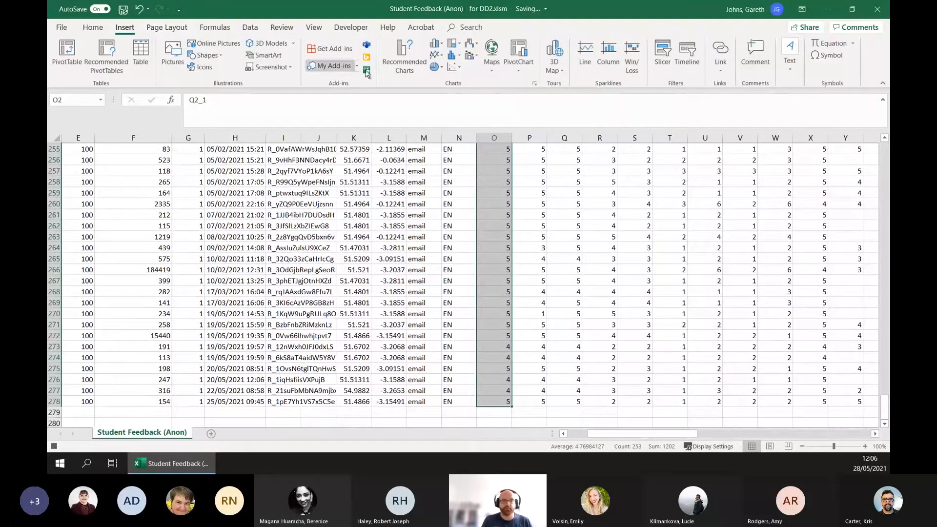
pyautogui.click(535, 85)
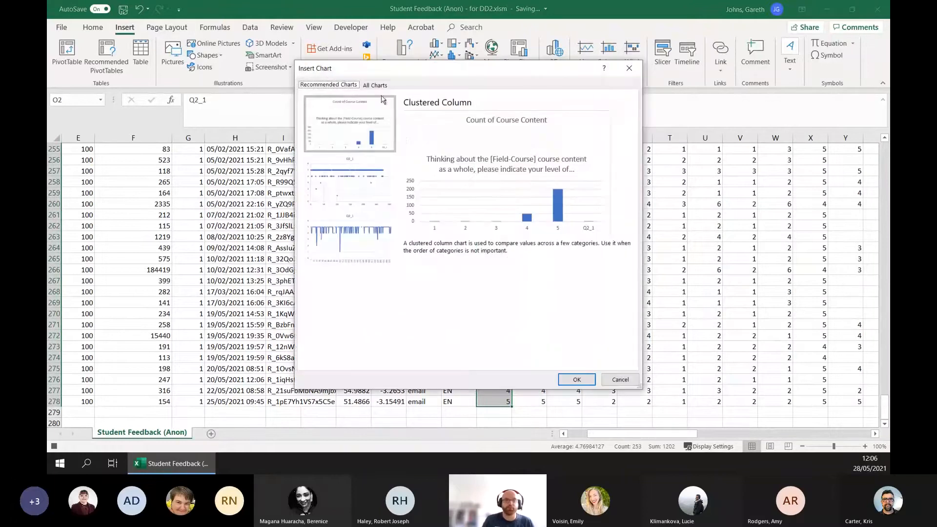
pyautogui.click(376, 86)
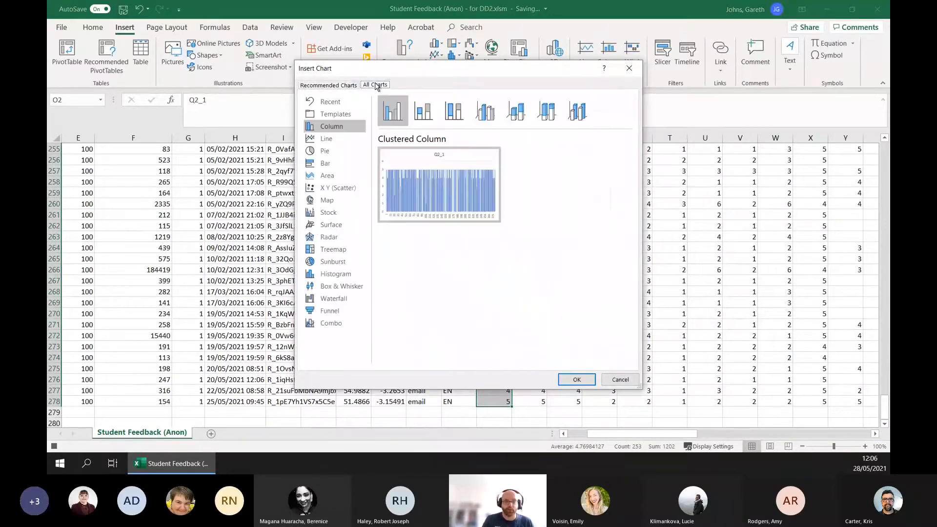
pyautogui.click(347, 276)
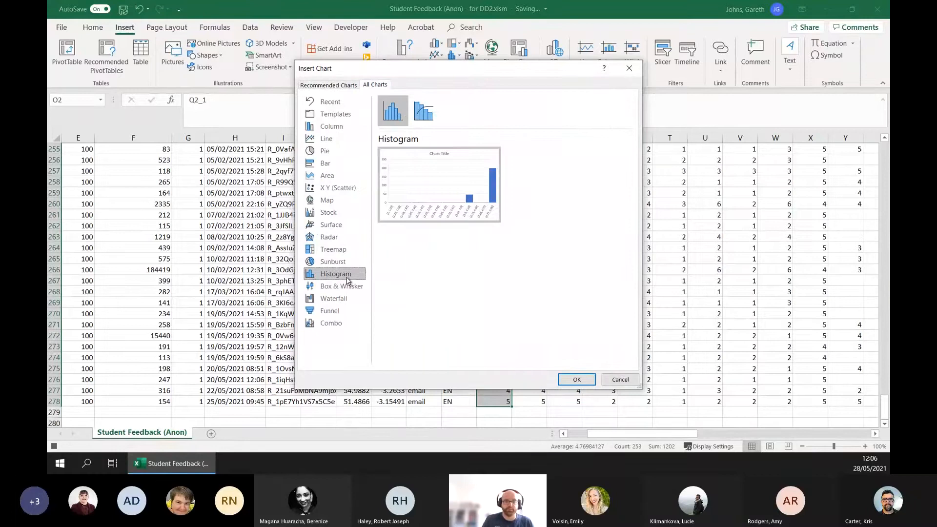
pyautogui.click(576, 379)
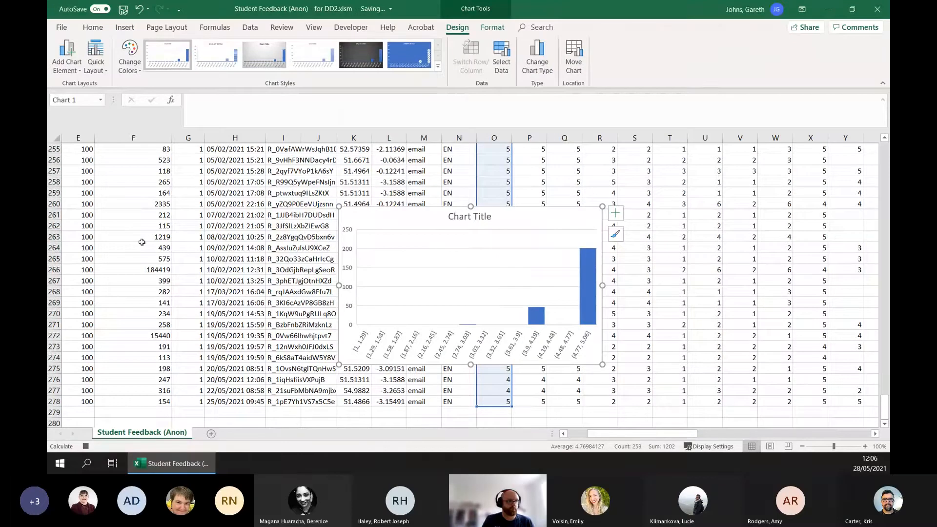
# - Select the histogram's Horizontal Axis and bring up its formatting options
pyautogui.doubleClick(462, 330)
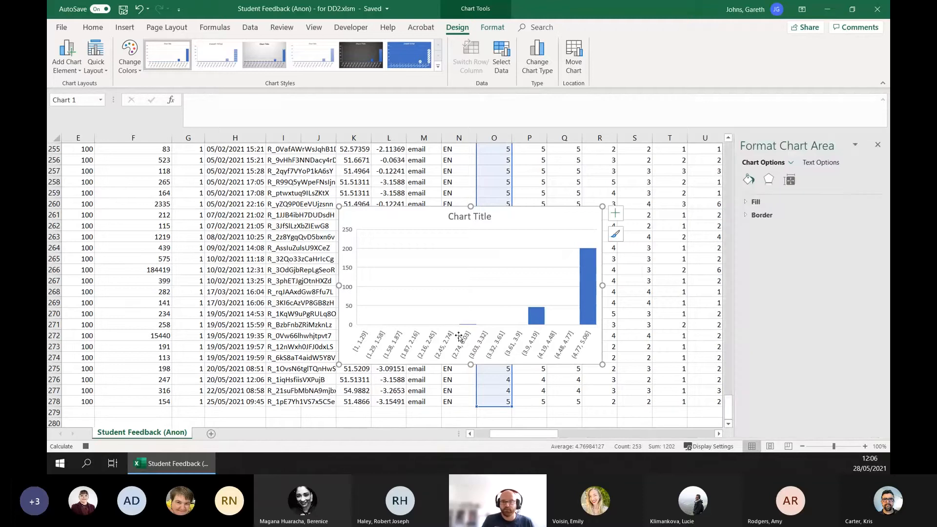
pyautogui.click(877, 144)
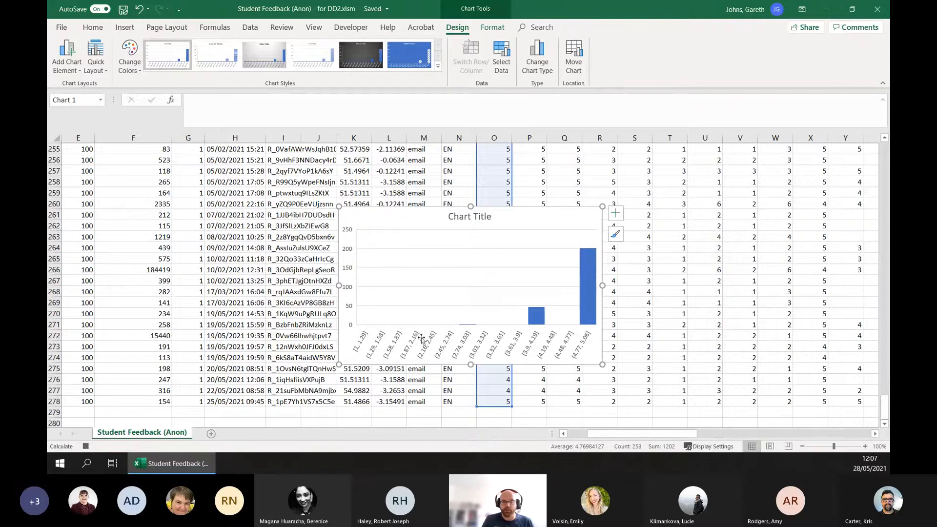
pyautogui.click(433, 324)
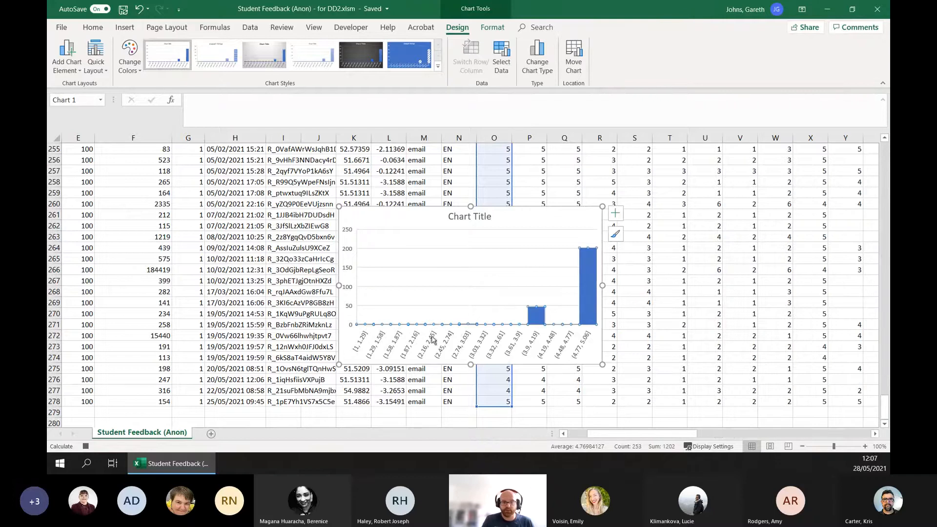
pyautogui.doubleClick(433, 323)
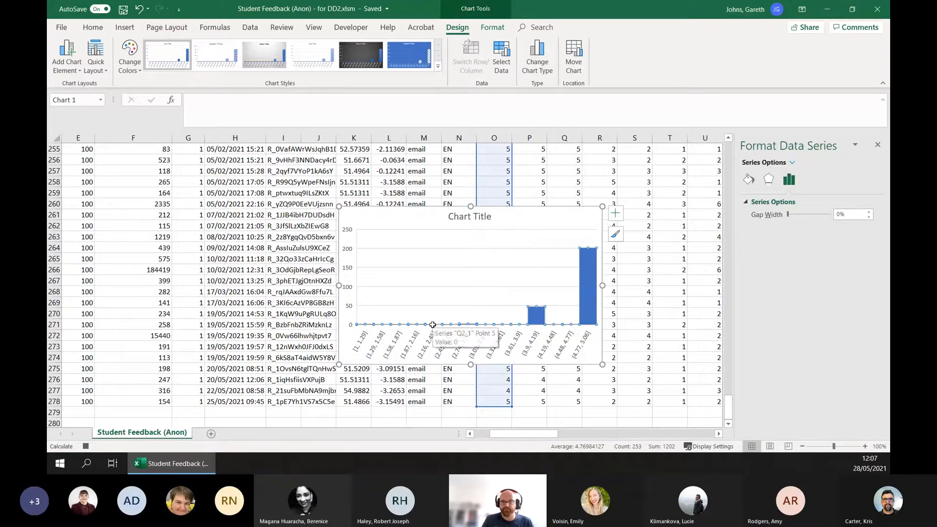
pyautogui.click(600, 257)
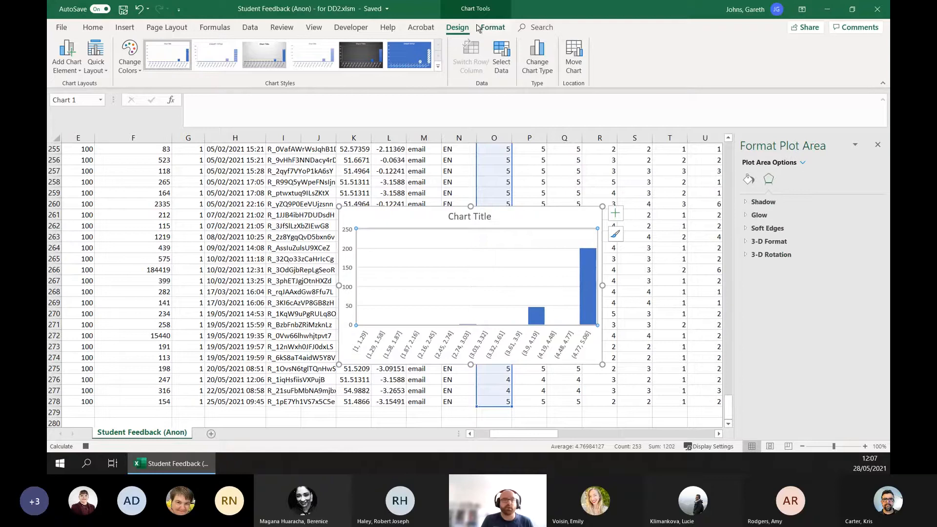
pyautogui.click(492, 27)
pyautogui.click(126, 44)
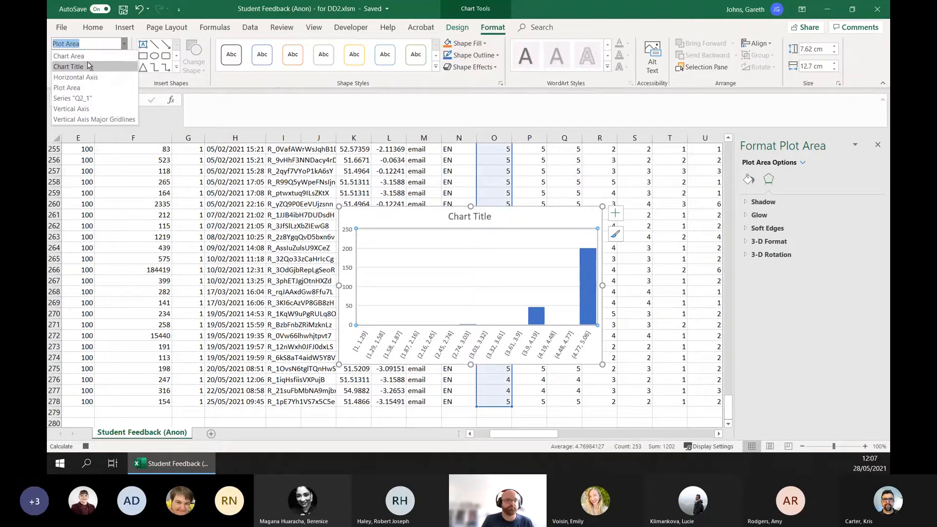
pyautogui.click(76, 77)
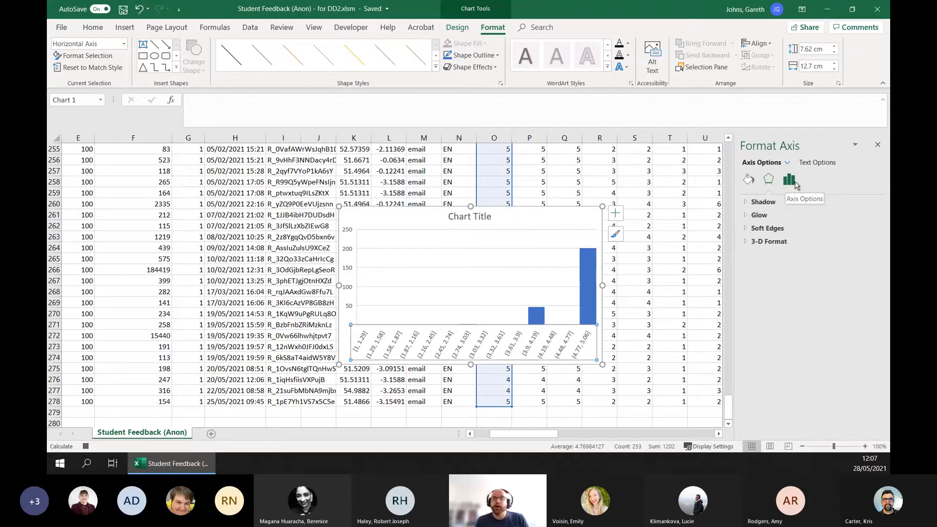
# - Set the histogram's horizontal axis to a bin width of 1 and close the axis formatting options
pyautogui.click(789, 180)
pyautogui.click(766, 202)
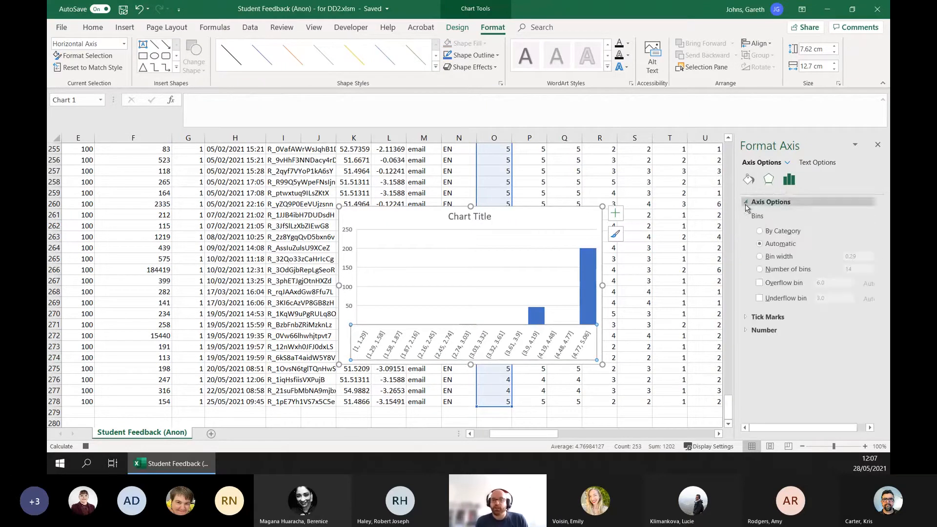
pyautogui.click(781, 258)
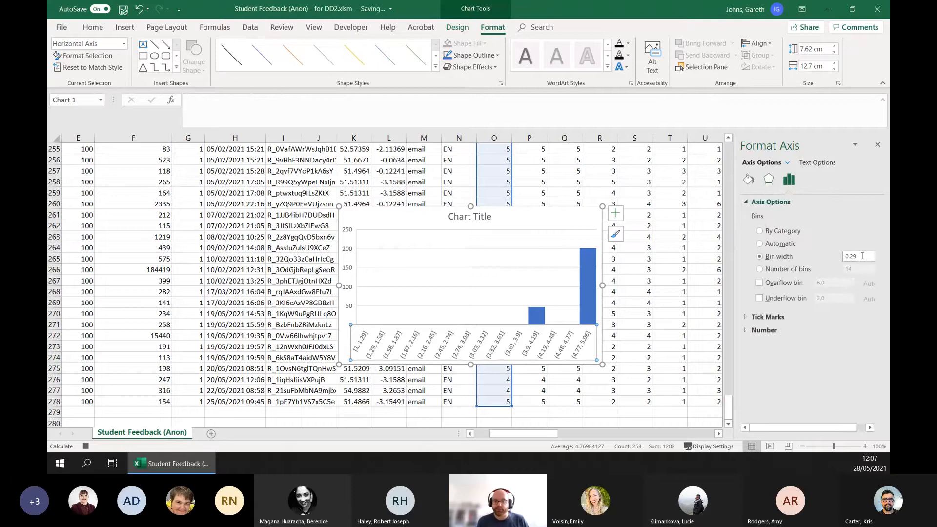
pyautogui.moveTo(871, 256); pyautogui.dragTo(808, 257)
pyautogui.write('1')
pyautogui.press('Tab')
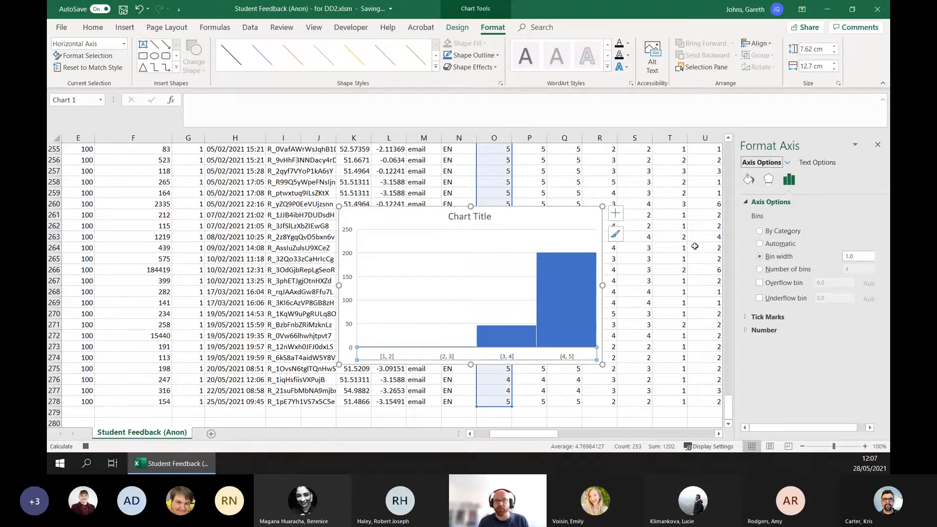
pyautogui.click(878, 146)
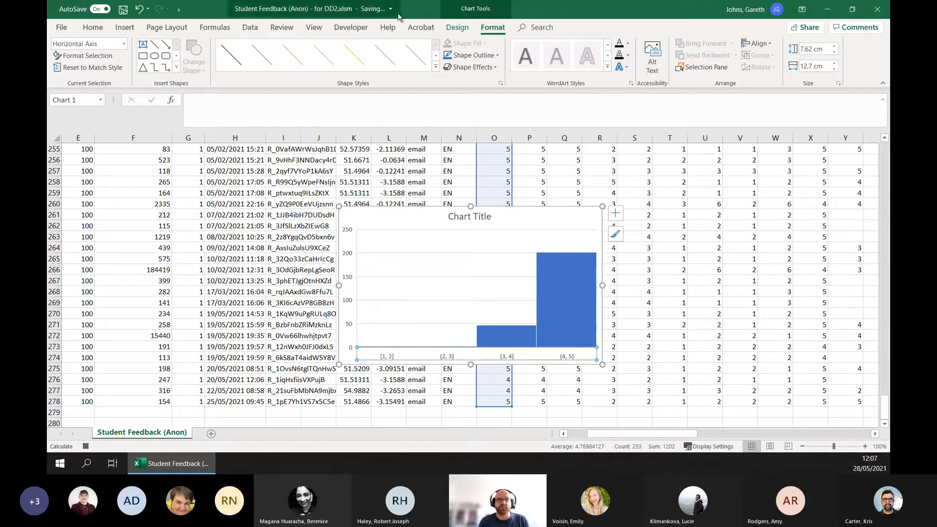
# - Move the histogram to a new sheet named Chart1 and stop recording the macro
pyautogui.click(457, 27)
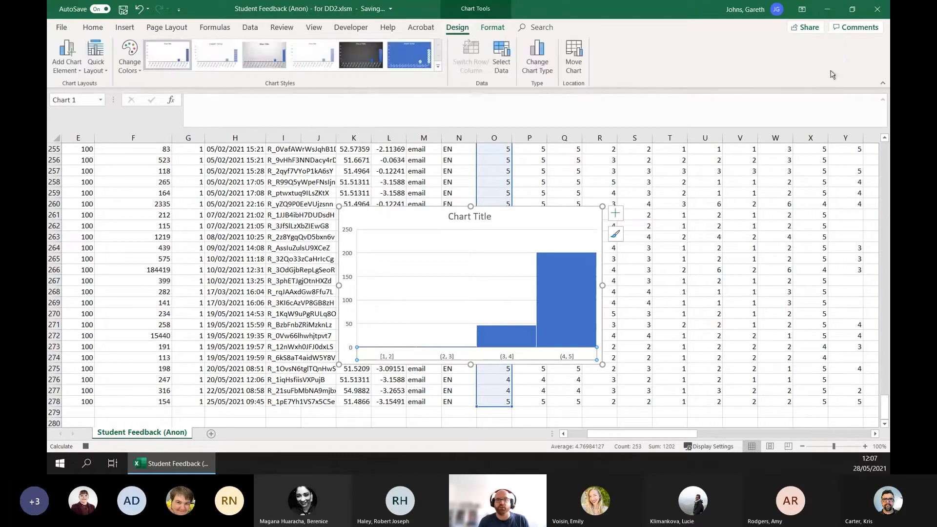
pyautogui.click(574, 58)
pyautogui.click(300, 157)
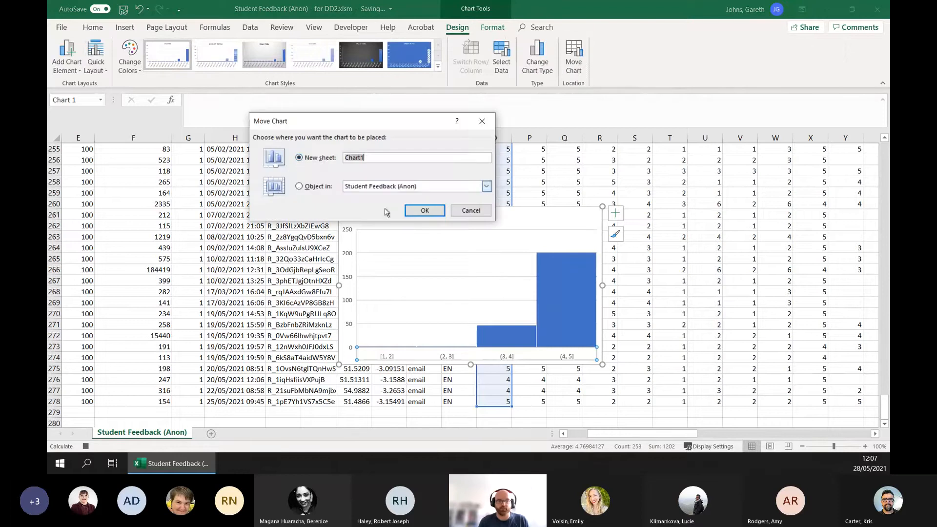
pyautogui.click(423, 210)
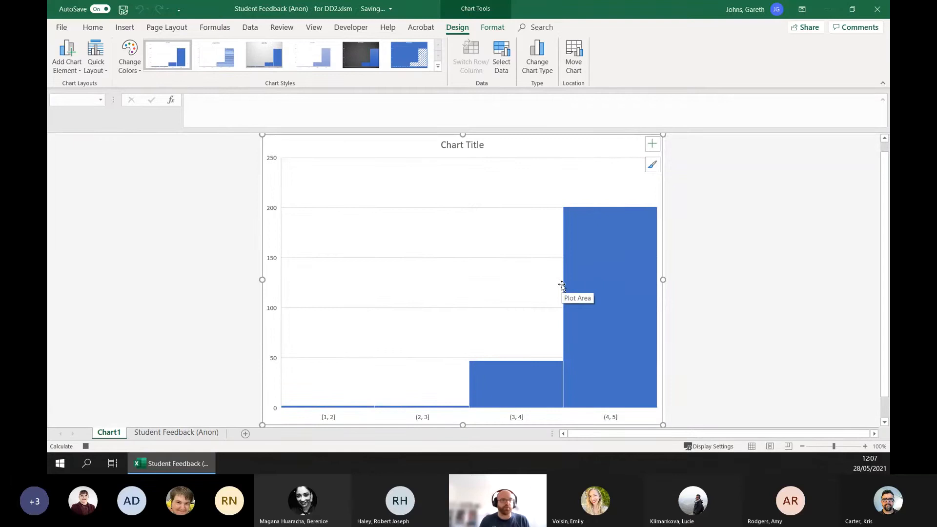
pyautogui.click(349, 28)
pyautogui.click(133, 45)
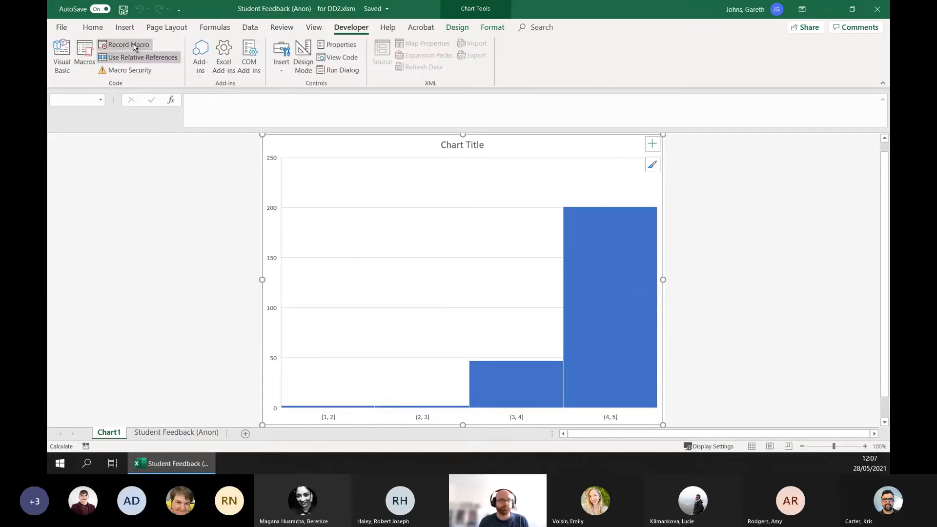
# - Return to the Student Feedback (Anon) sheet and select the Q2_2 header in cell P2
pyautogui.click(156, 434)
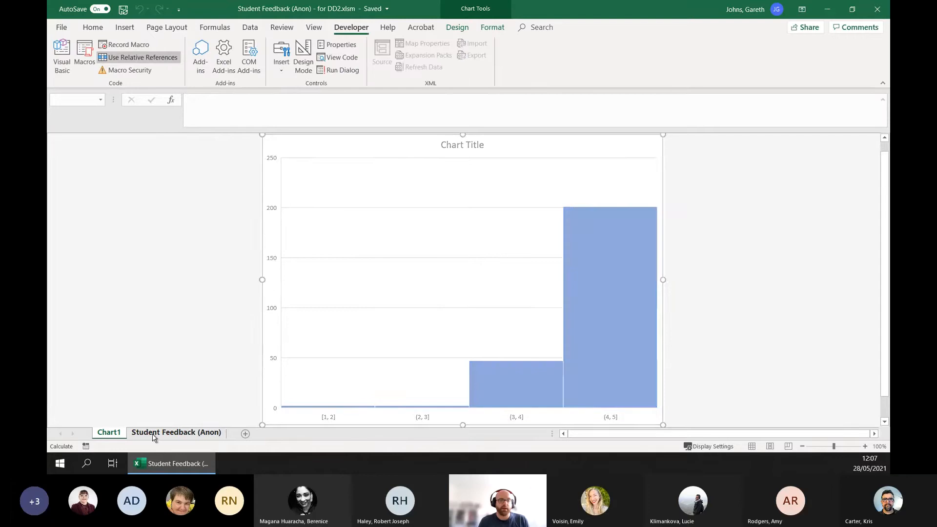
pyautogui.scroll(20, 515, 252)
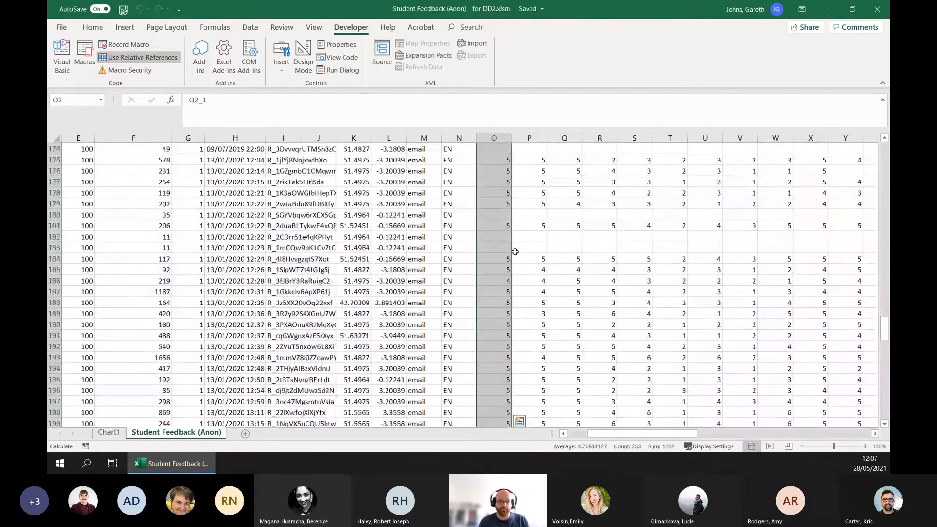
pyautogui.scroll(20, 515, 252)
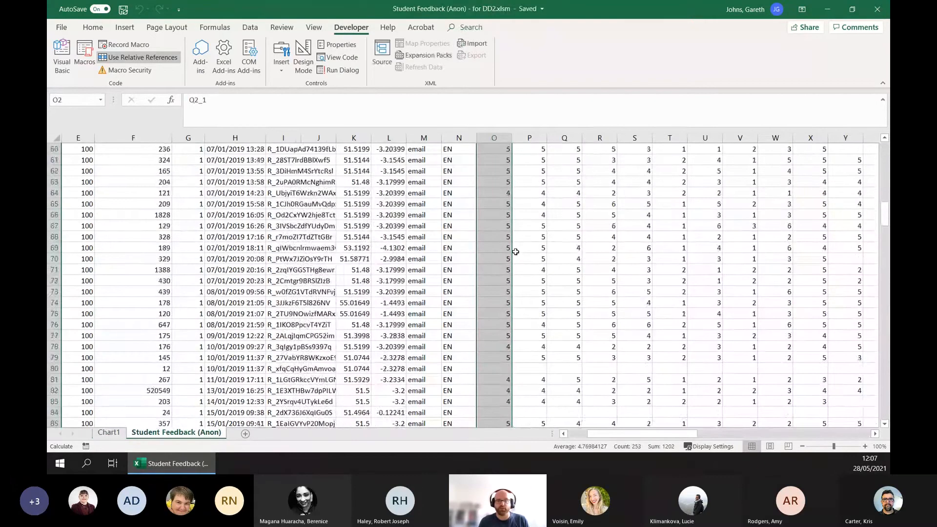
pyautogui.scroll(7, 515, 252)
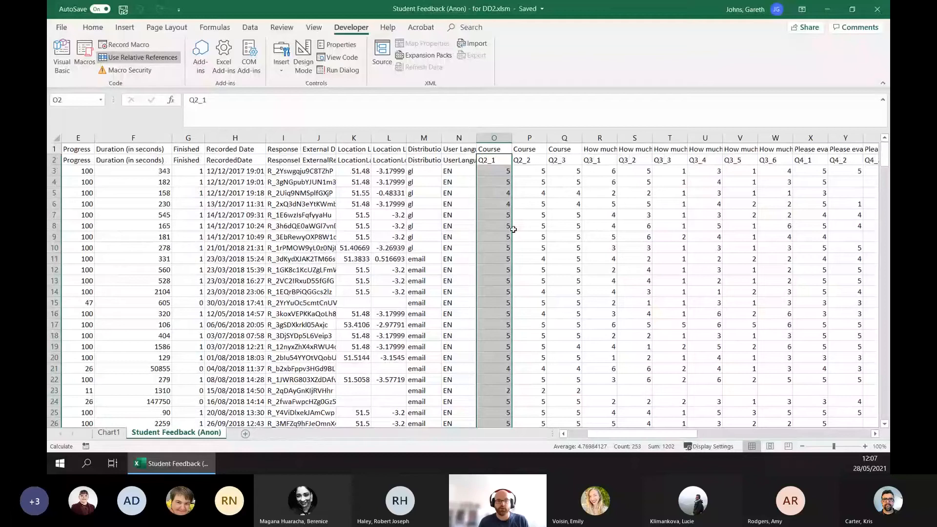
pyautogui.click(531, 161)
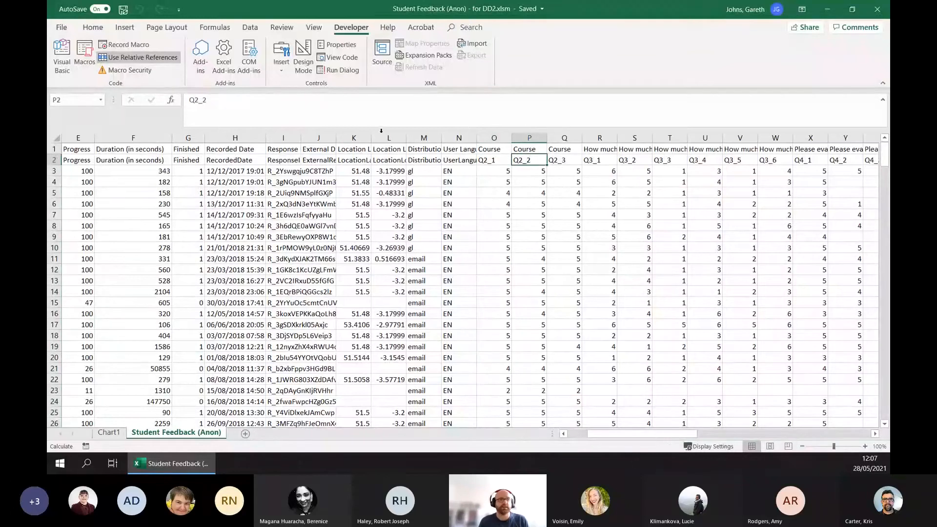
# - Run the CreateHistogramChart macro on the Q2_2 column and open its code in the debugger
pyautogui.click(92, 53)
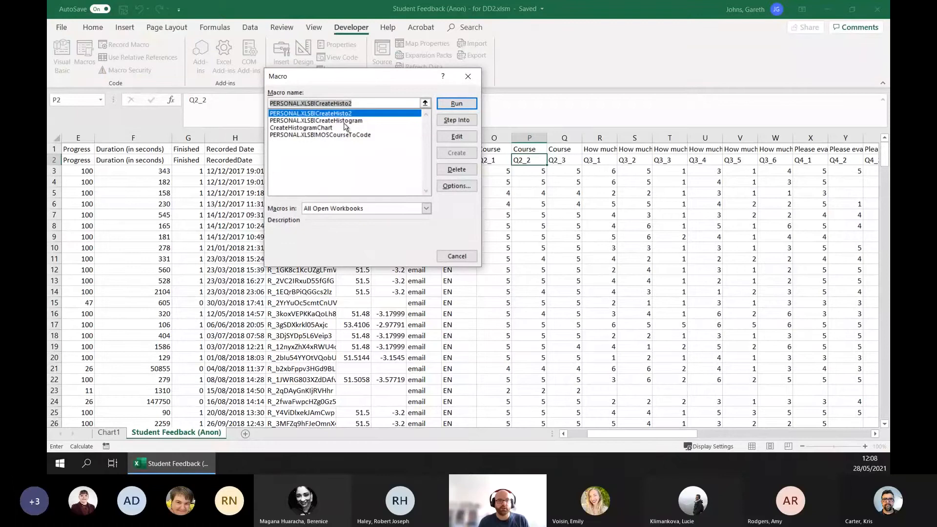
pyautogui.click(325, 129)
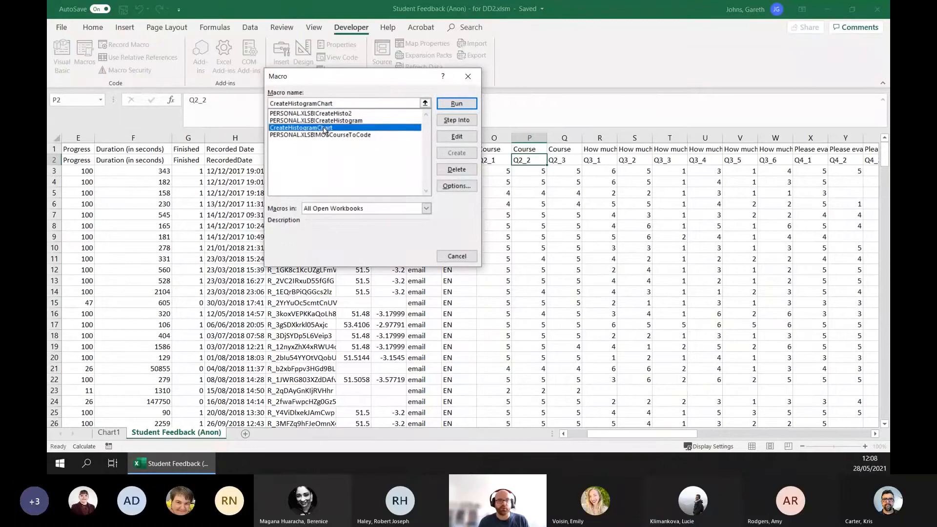
pyautogui.click(456, 104)
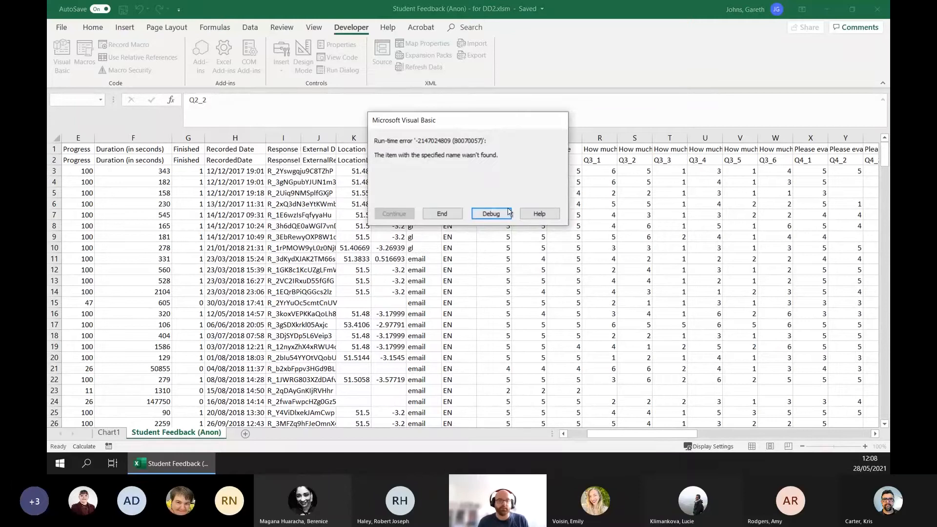
pyautogui.click(491, 213)
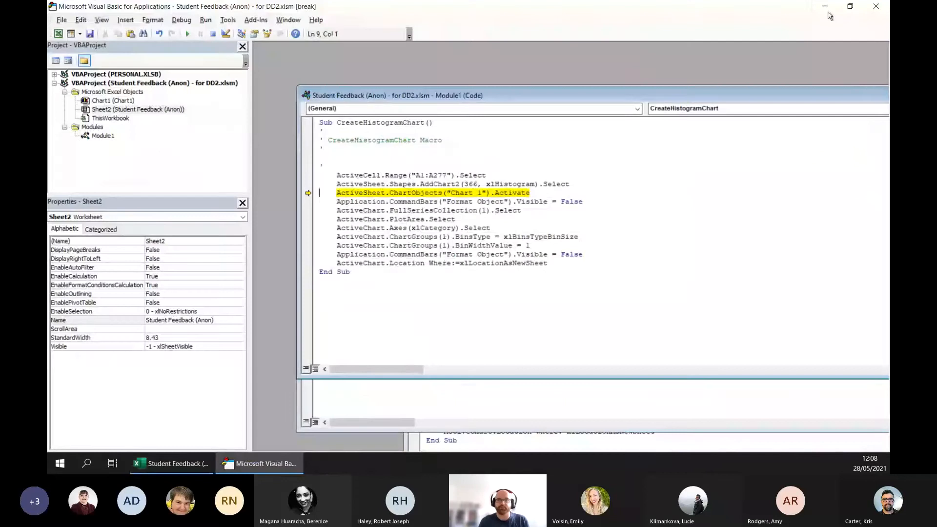
# - Check the chart the macro placed on the worksheet, and return to the macro code in the Visual Basic editor
pyautogui.click(824, 5)
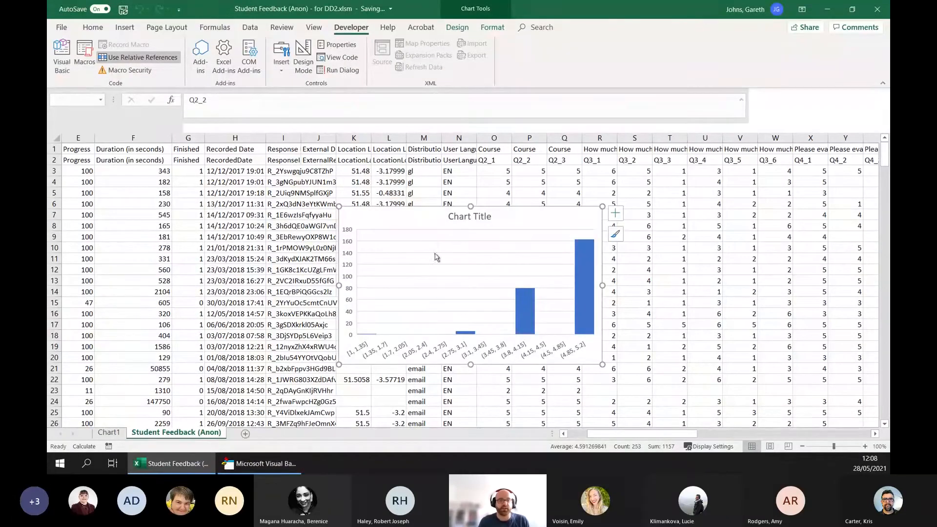
pyautogui.click(261, 463)
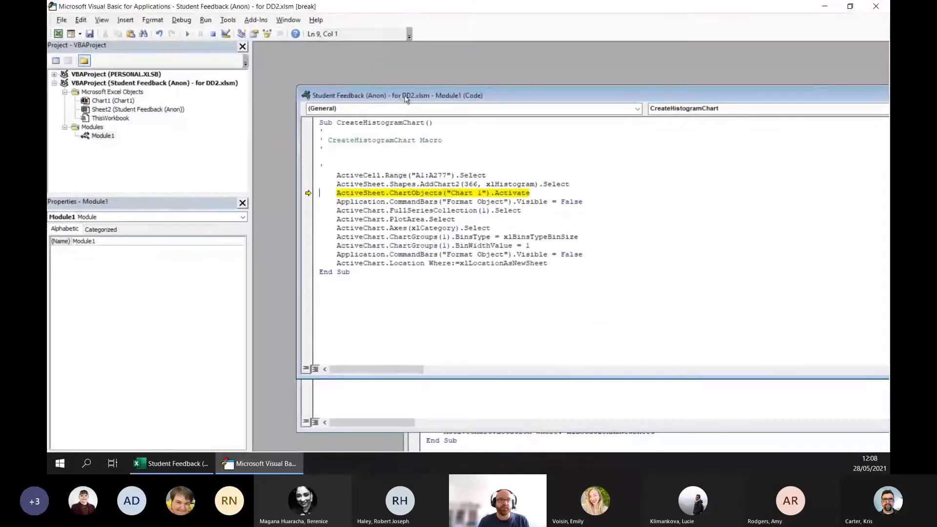
pyautogui.moveTo(400, 101); pyautogui.dragTo(372, 100)
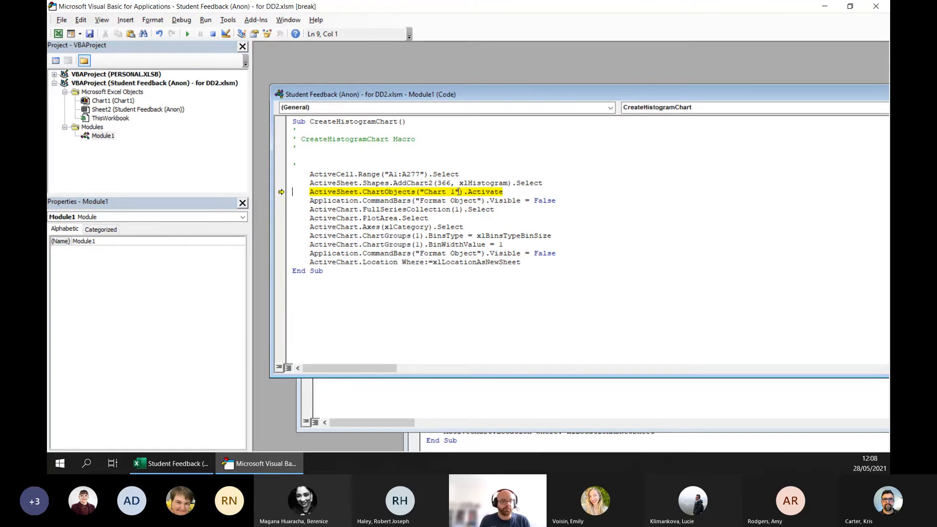
# - Replace the line activating ChartObjects("Chart 1") with ActiveSheet.ChartObjects.Item(ActiveSheet.ChartObjects.Count).Activate in CreateHistogramChart
pyautogui.press('F8')
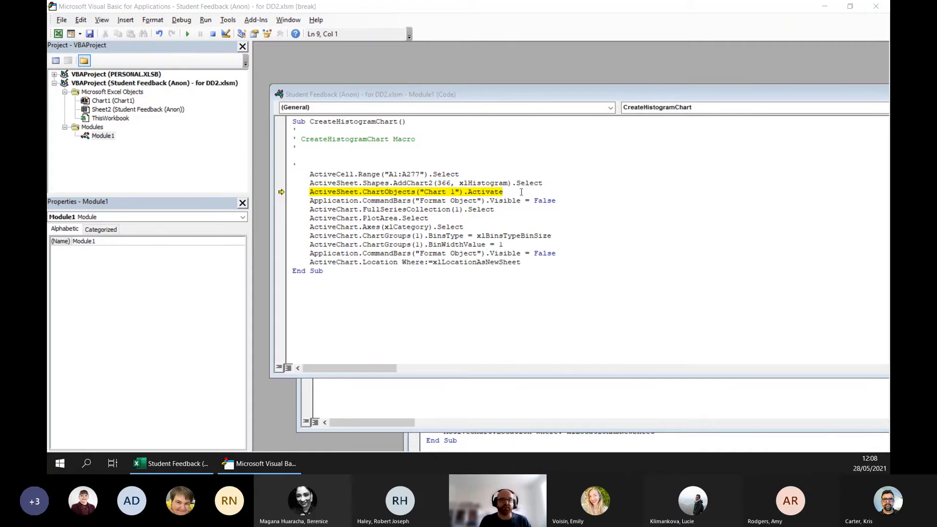
pyautogui.click(521, 192)
pyautogui.moveTo(500, 192); pyautogui.dragTo(311, 191)
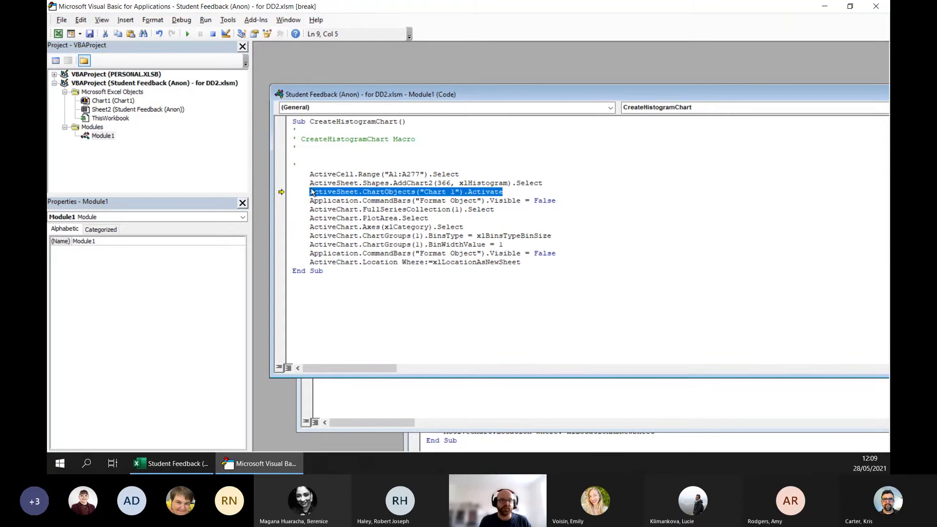
pyautogui.write('ActiveSheet.ChartObjects.Item(ActiveSheet.ChartObjects.Count).Activate')
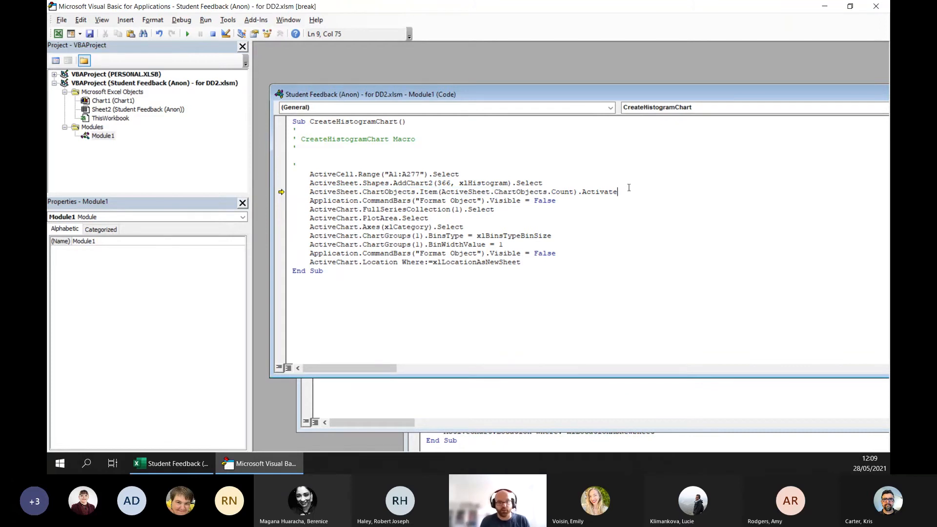
pyautogui.doubleClick(561, 193)
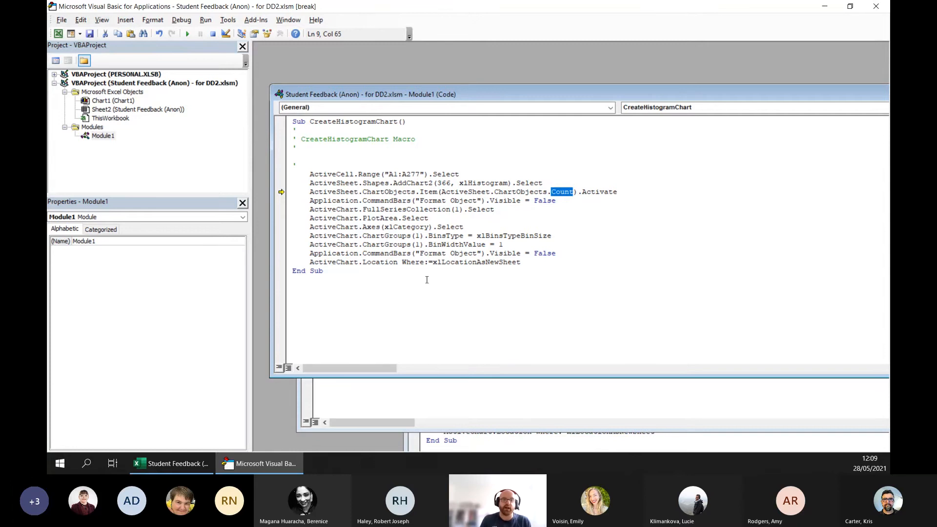
pyautogui.click(511, 203)
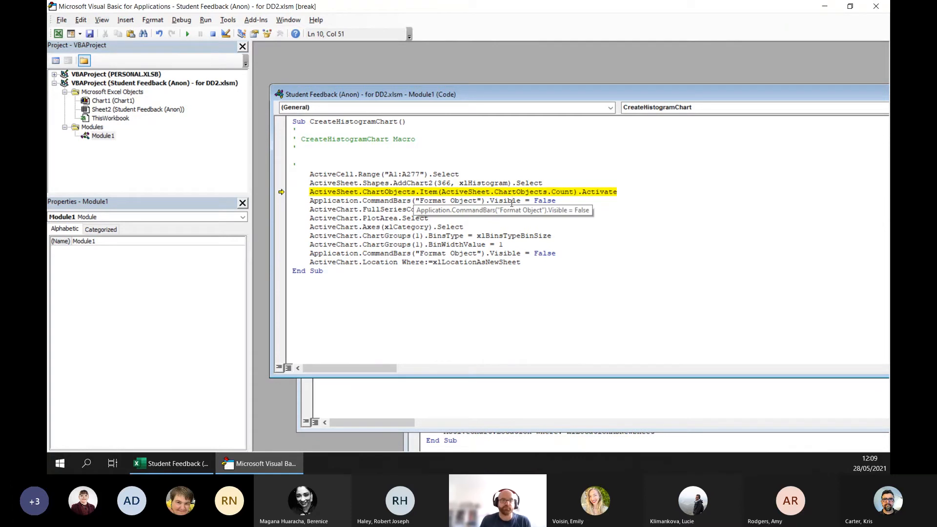
# - Reset the paused macro run, and save the edited code before closing the Visual Basic editor
pyautogui.click(215, 35)
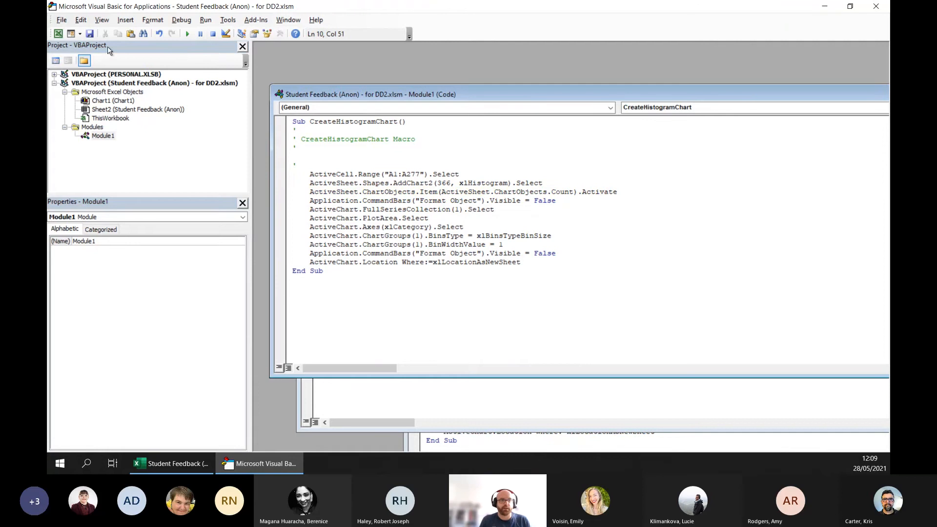
pyautogui.click(90, 34)
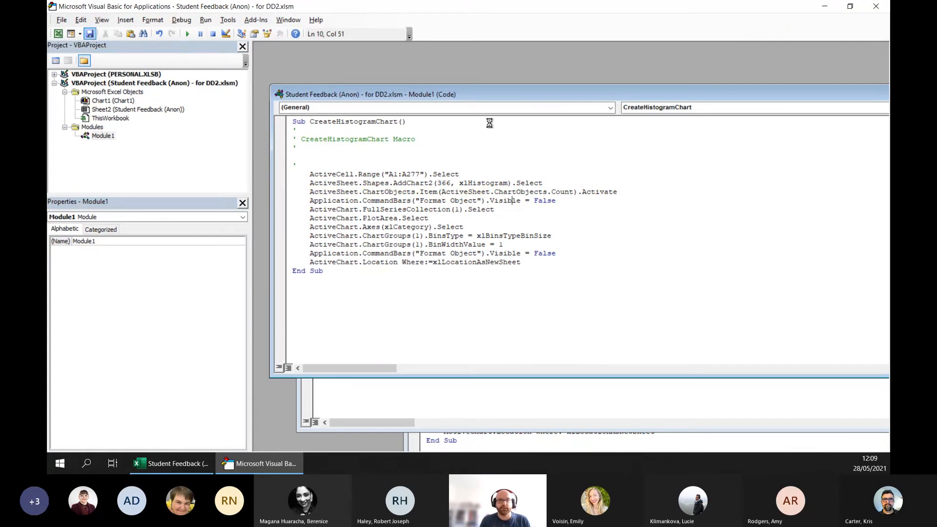
pyautogui.click(875, 7)
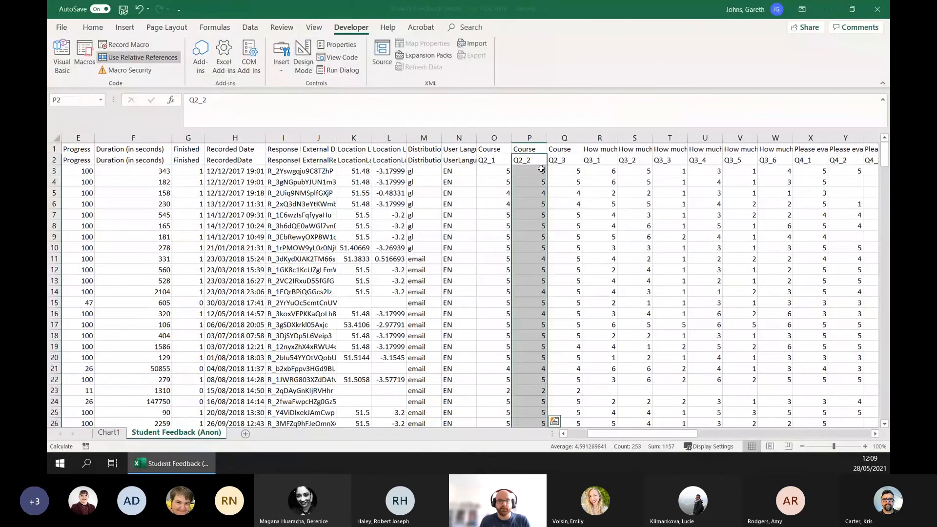
# - Remove the leftover histogram from the worksheet and run CreateHistogramChart again from the Q2_2 header in P2
pyautogui.press('Delete')
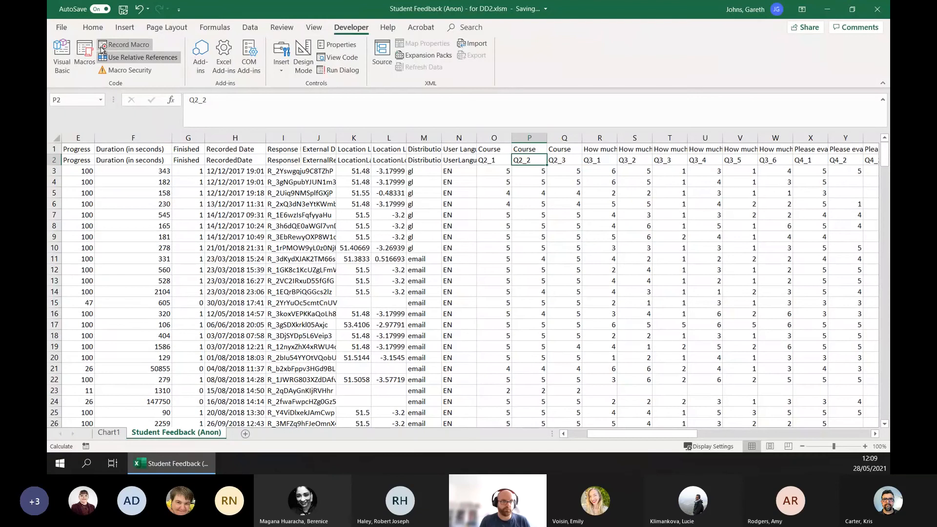
pyautogui.click(85, 55)
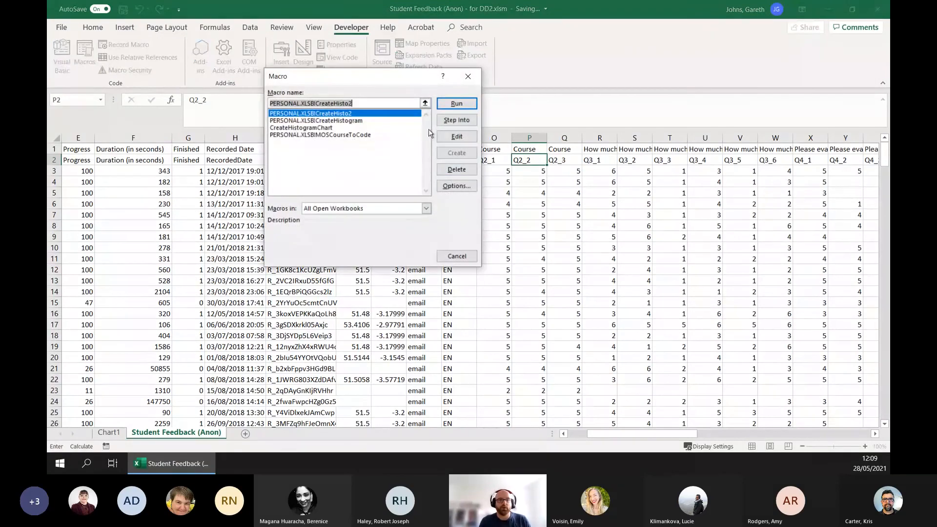
pyautogui.click(298, 127)
pyautogui.click(447, 103)
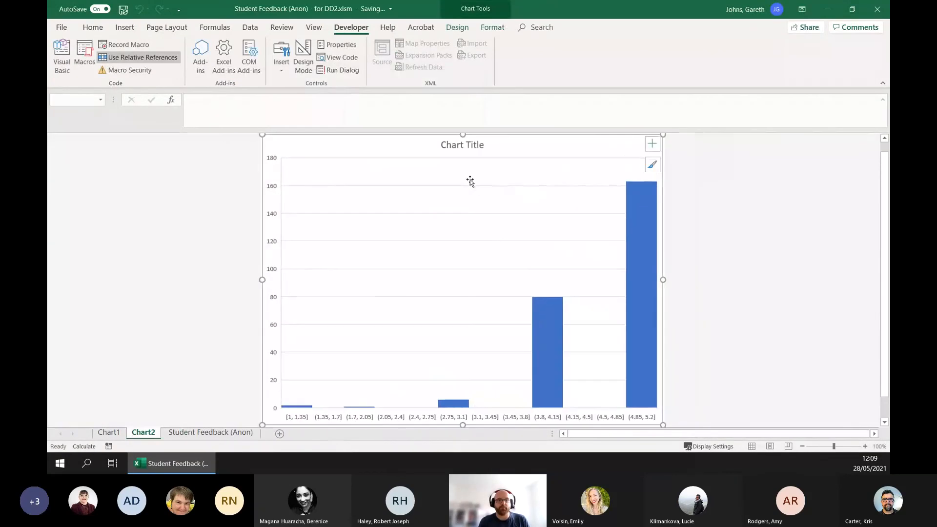